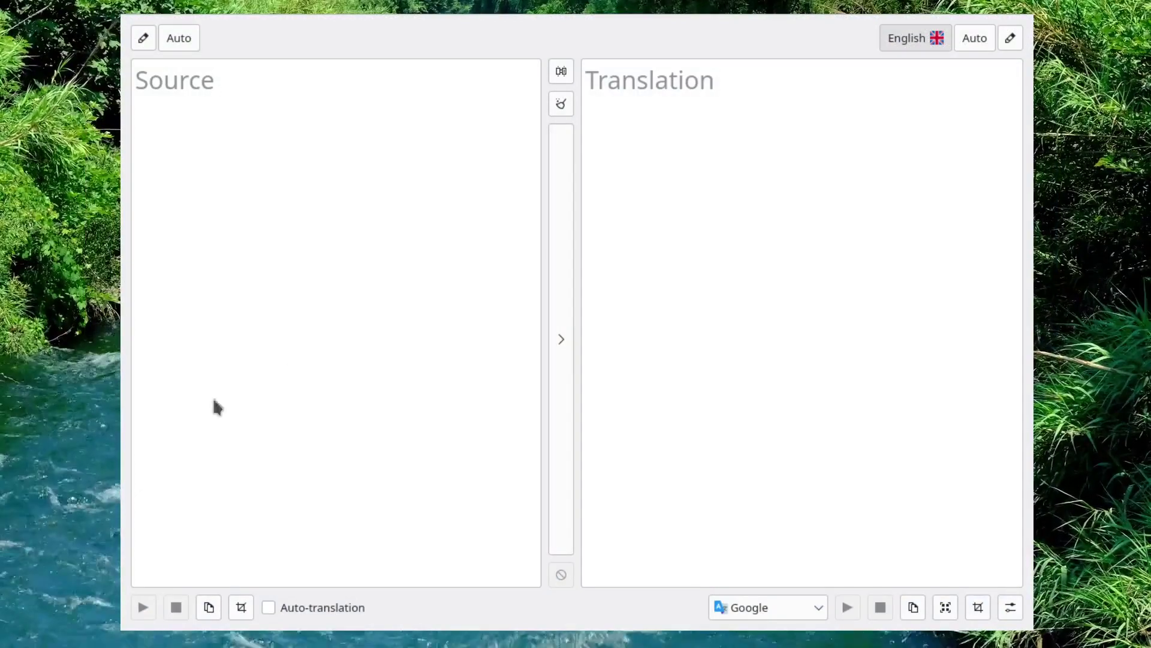
- Paste the Japanese 'no homepage uploaded to this webspace' notice into the source box
{"action": "left_click", "coordinate": [696, 216]}
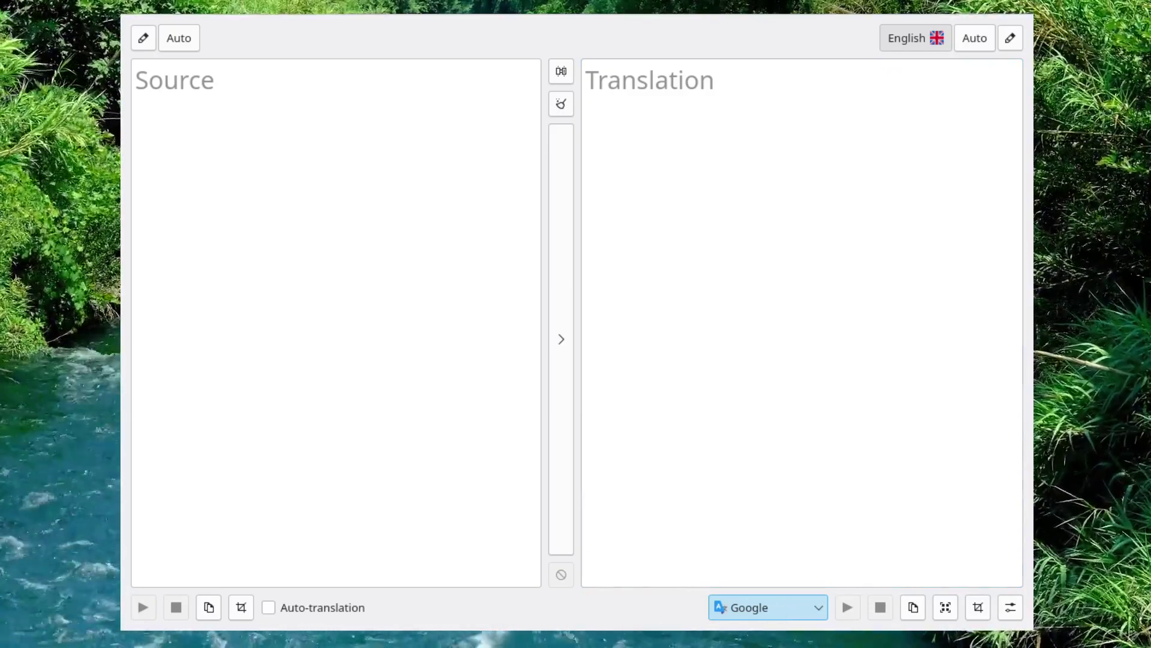
{"action": "scroll", "coordinate": [774, 605], "scroll_direction": "down", "scroll_amount": 1}
{"action": "scroll", "coordinate": [769, 607], "scroll_direction": "down", "scroll_amount": 1}
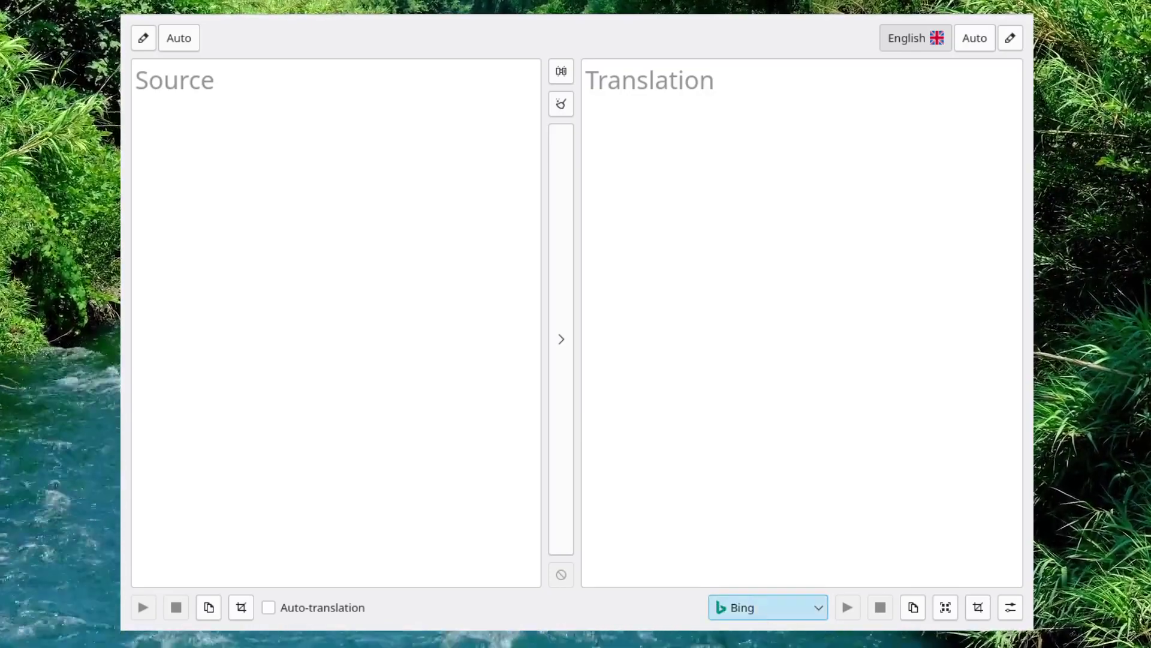
{"action": "scroll", "coordinate": [768, 607], "scroll_direction": "down", "scroll_amount": 1}
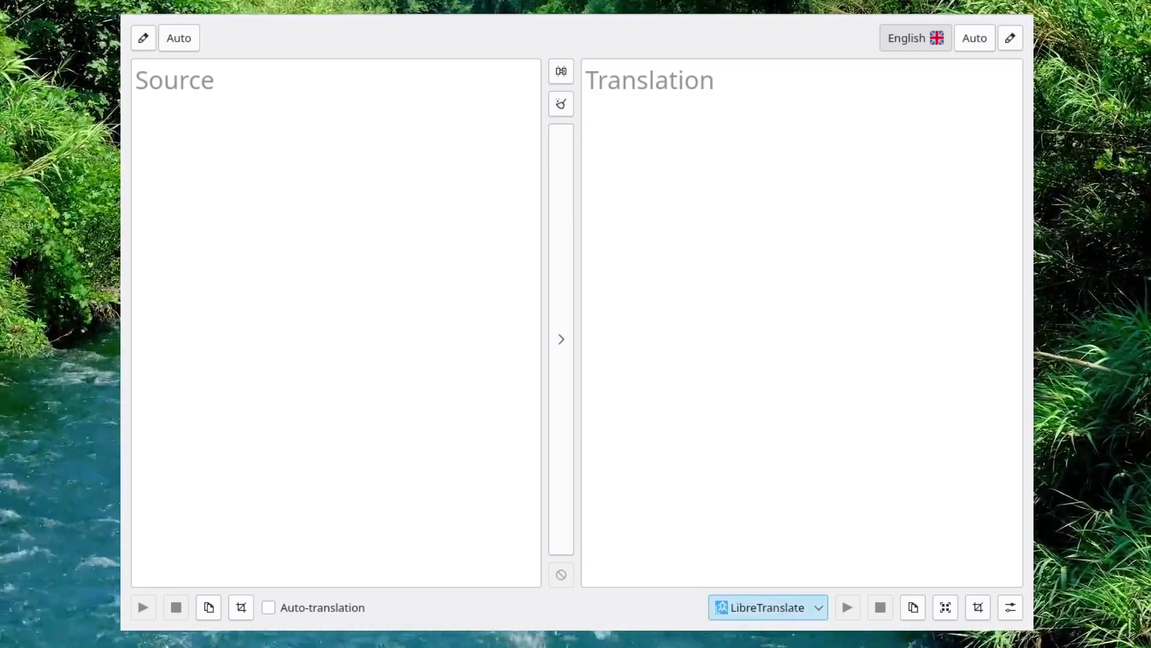
{"action": "scroll", "coordinate": [768, 607], "scroll_direction": "down", "scroll_amount": 1}
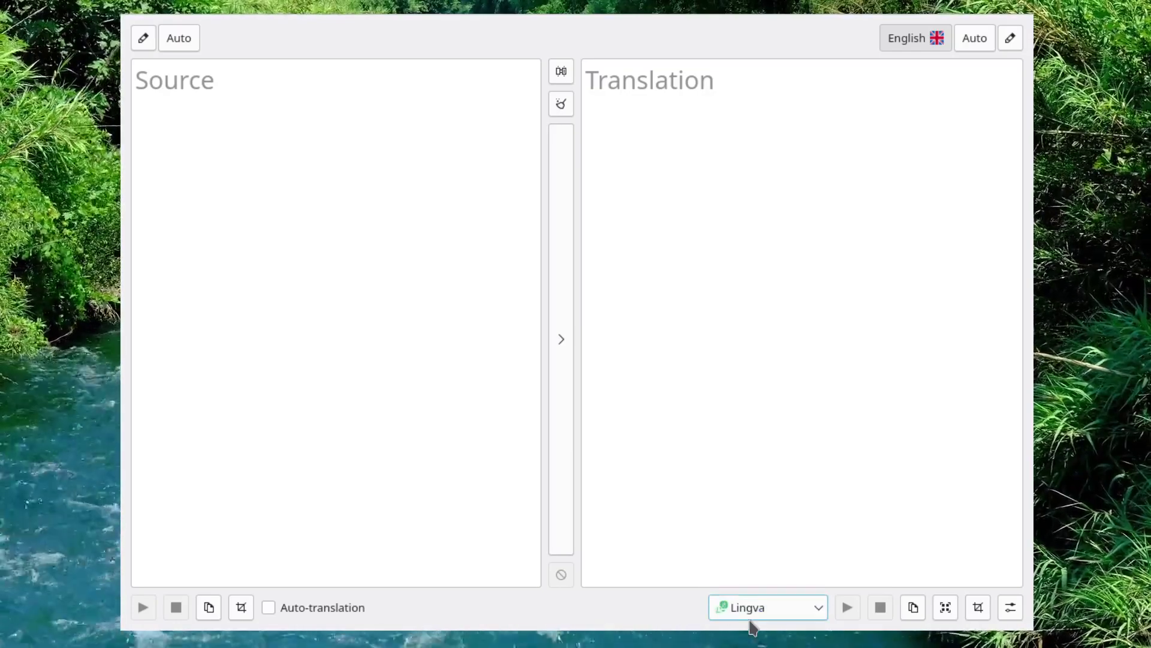
{"action": "scroll", "coordinate": [761, 609], "scroll_direction": "up", "scroll_amount": 4}
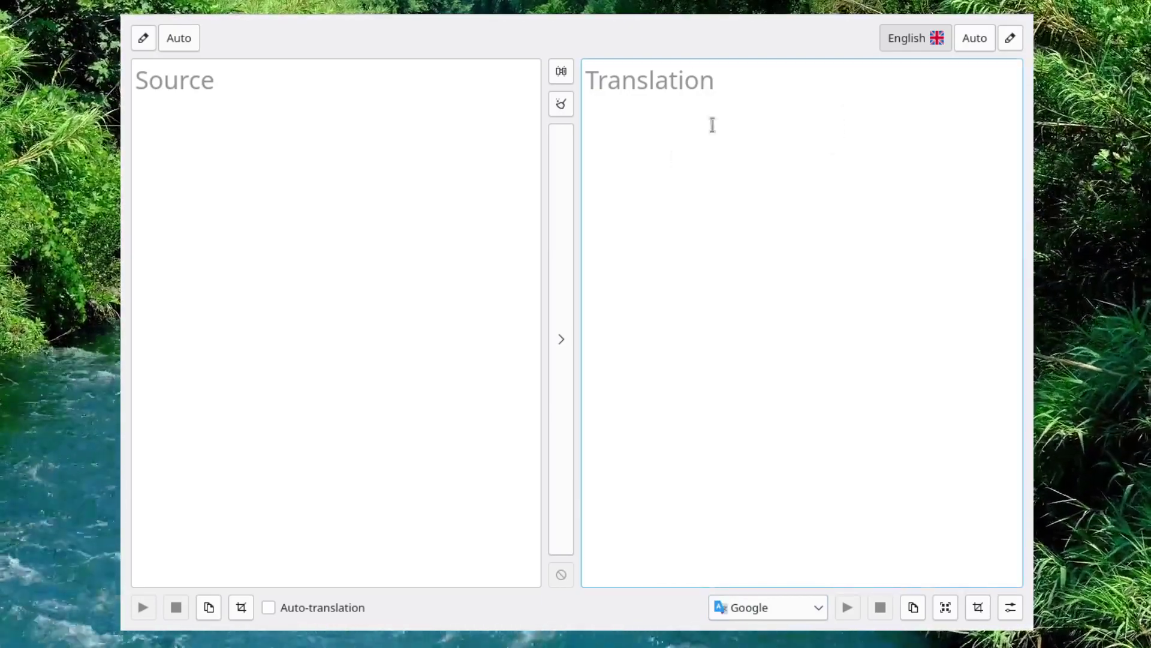
{"action": "left_click", "coordinate": [386, 126]}
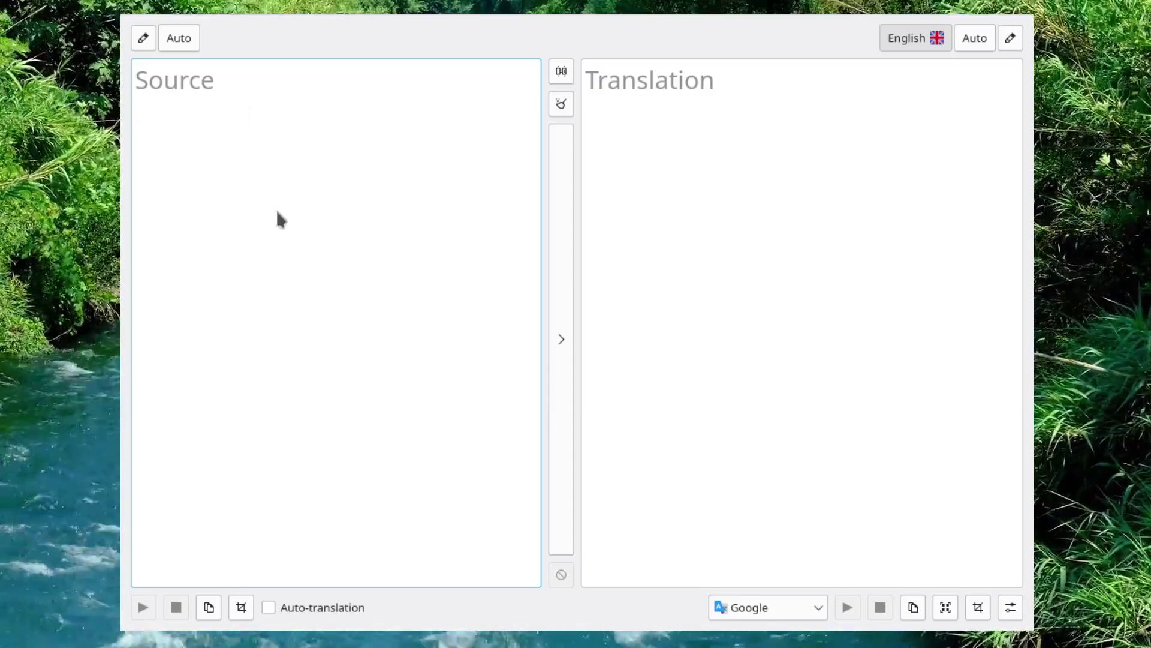
{"action": "type", "text": "このウェブスペースへは、まだホームページがアップロードされていません。  　早速、エックスサーバー上へファイルをアップロードしてみましょう。 　アップロードの方法などは、サポートマニュアルをご参照ください。 　エックスサーバー・サイトトップページ"}
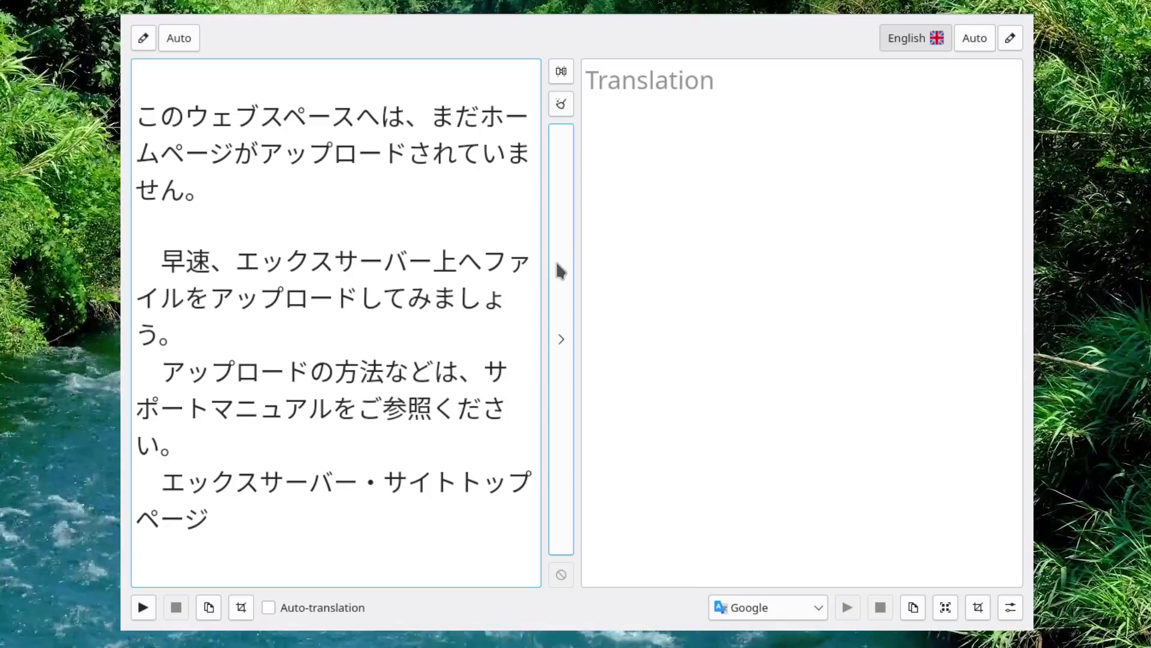
- Bring up the target-language list and browse the available languages, selecting Afrikaans
{"action": "left_click", "coordinate": [1010, 38]}
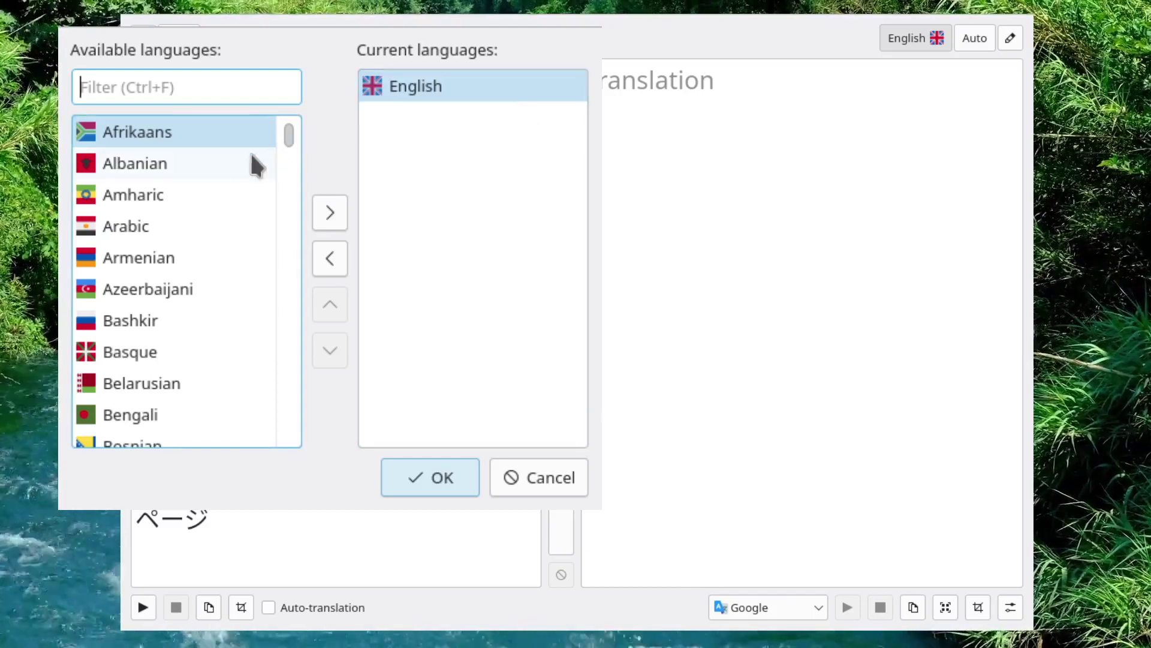
{"action": "left_click", "coordinate": [163, 162]}
{"action": "left_click", "coordinate": [171, 132]}
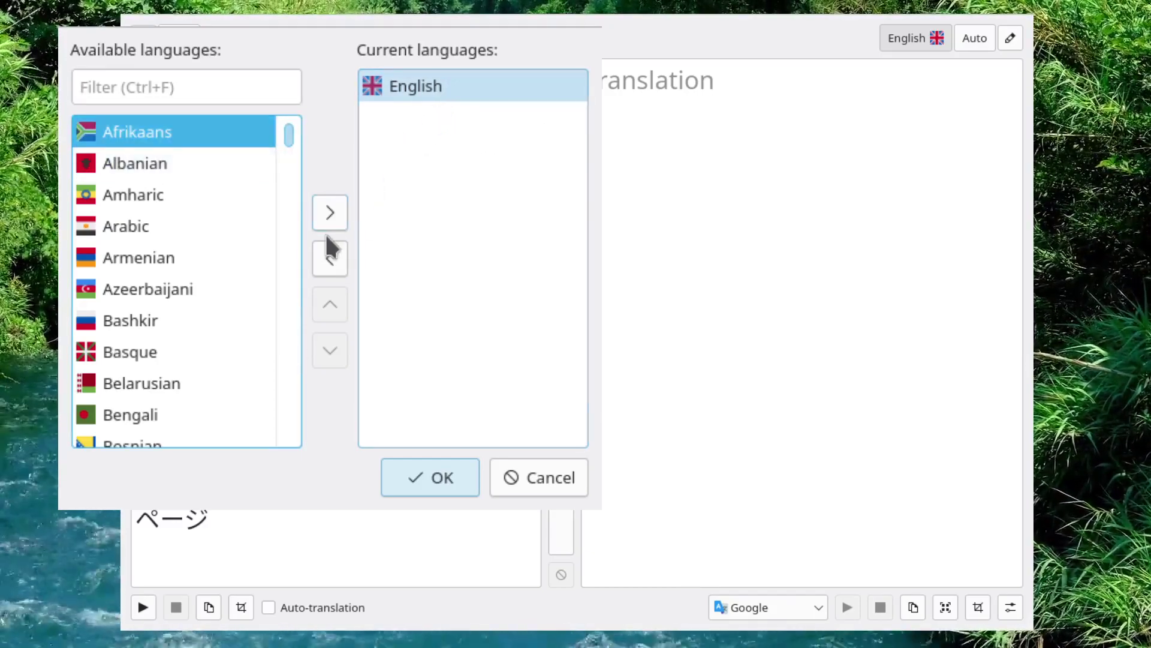
{"action": "left_click_drag", "start_coordinate": [287, 135], "coordinate": [314, 144]}
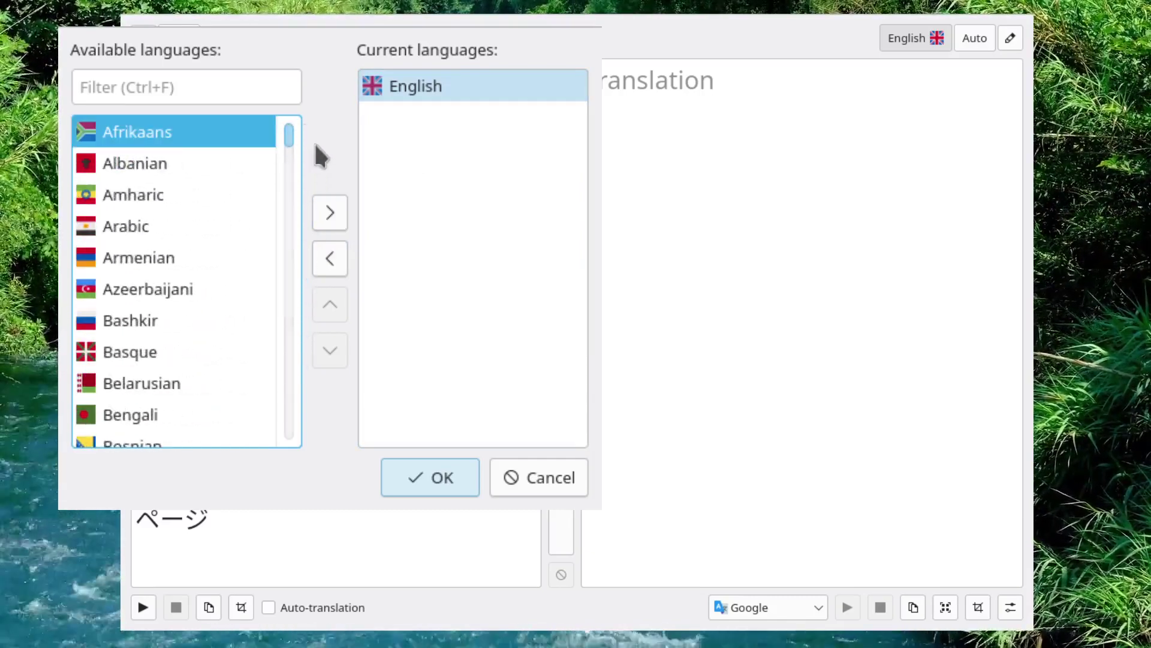
- Close the language list, translate the Japanese notice into English, then clear both panes
{"action": "left_click", "coordinate": [434, 474]}
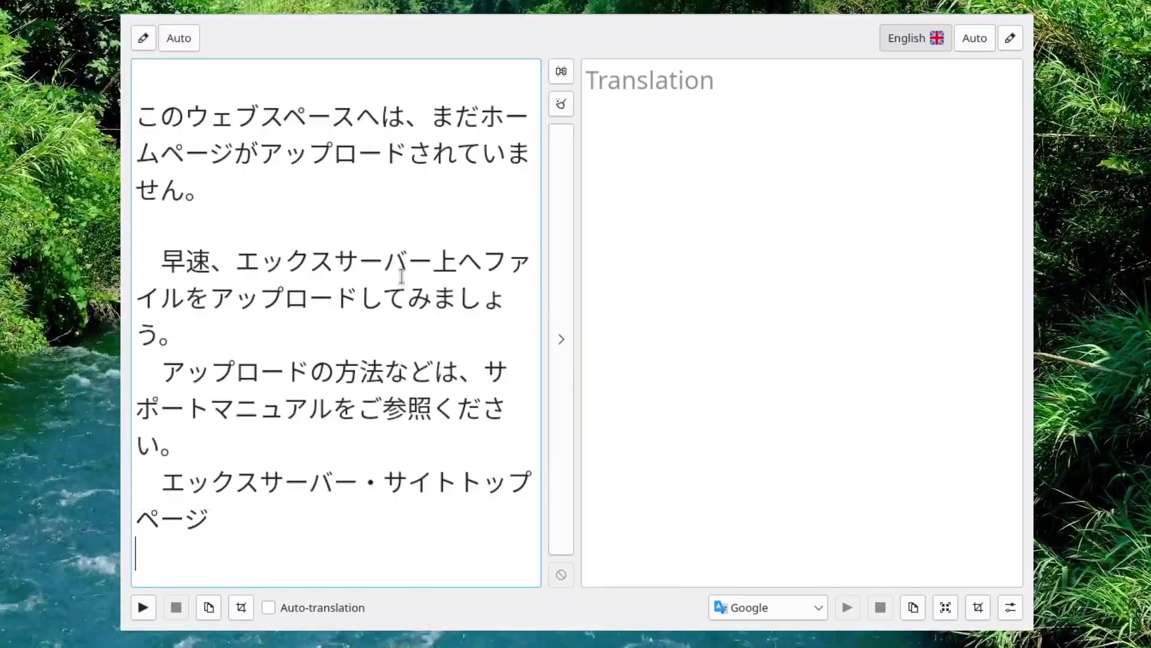
{"action": "left_click", "coordinate": [566, 308]}
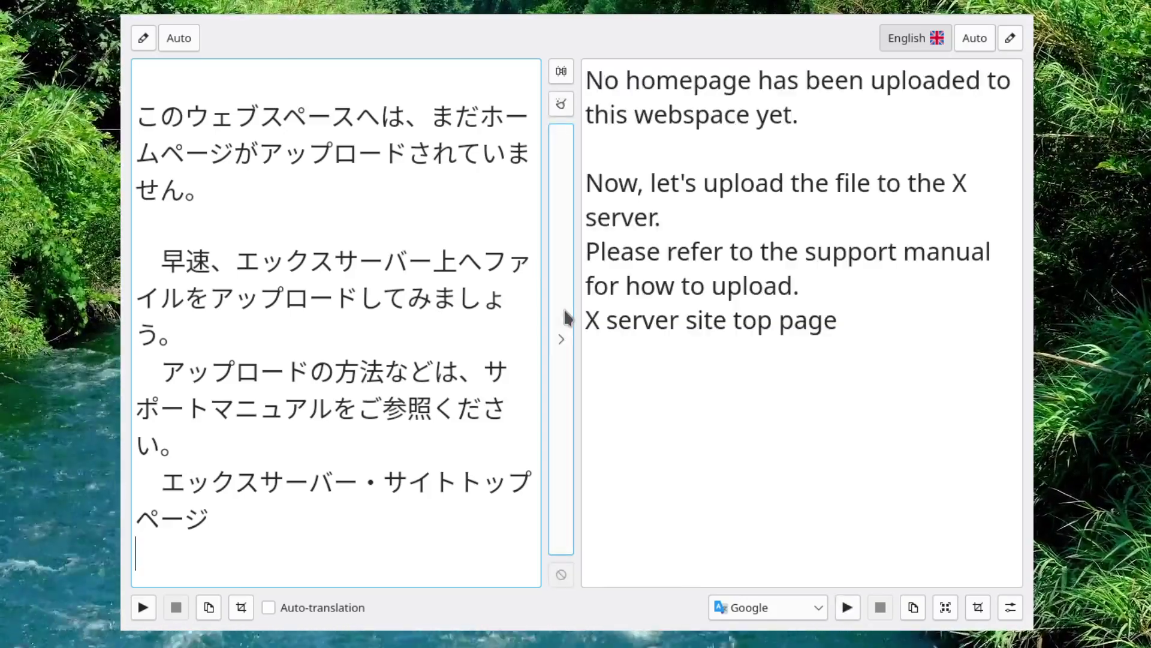
{"action": "left_click", "coordinate": [562, 105]}
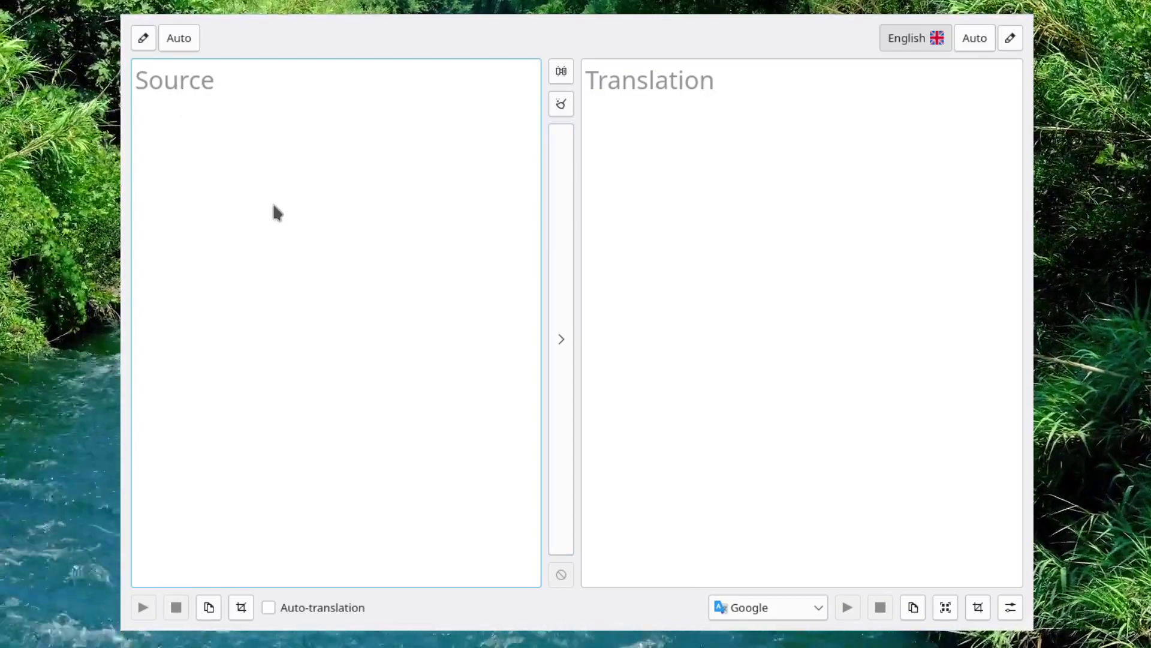
- Paste the English pickup line and hear it spoken with Google, then Yandex, then back to Google
{"action": "type", "text": "I’m going to have to ask you to leave. You’re making the other girls look bad."}
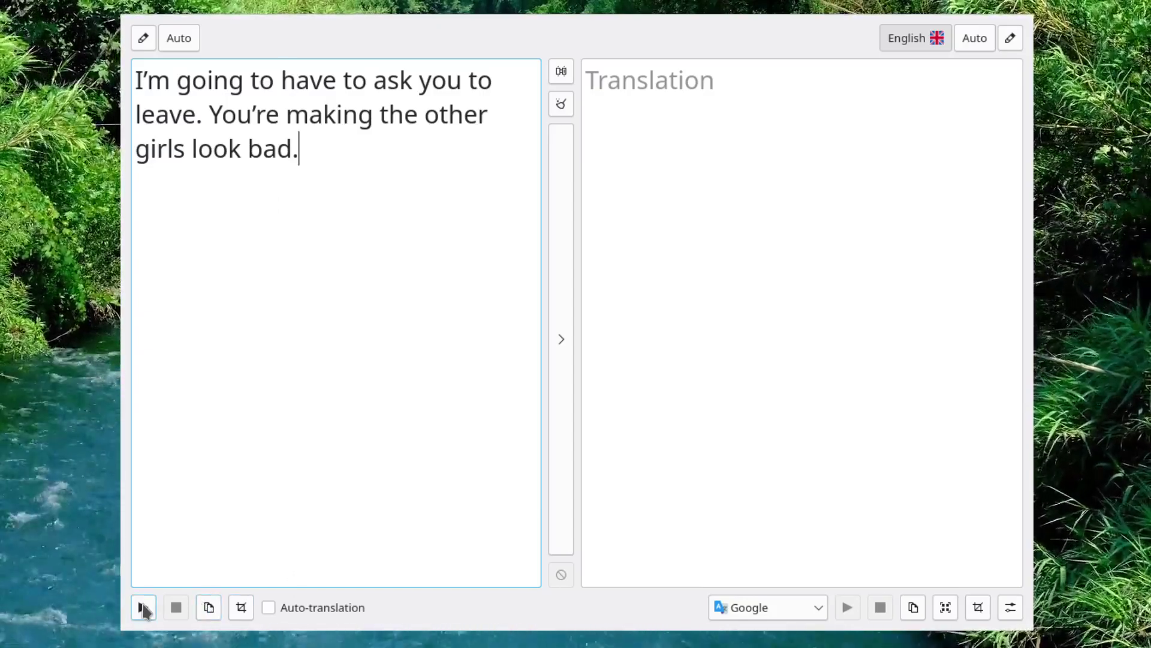
{"action": "left_click", "coordinate": [144, 608]}
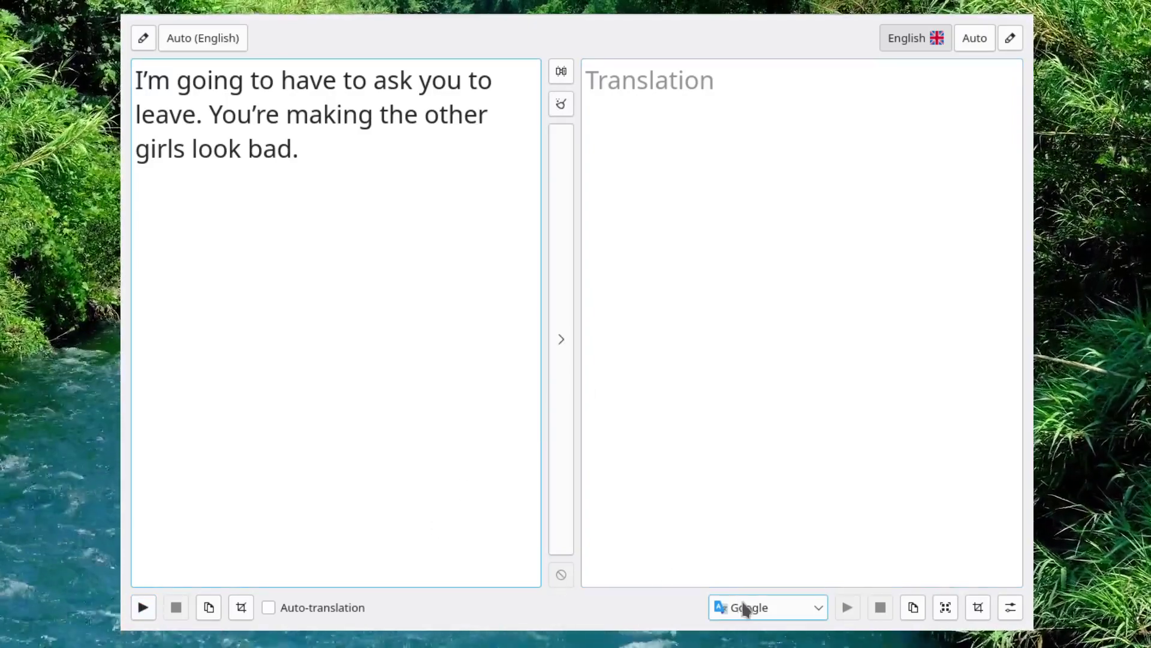
{"action": "scroll", "coordinate": [769, 607], "scroll_direction": "down", "scroll_amount": 1}
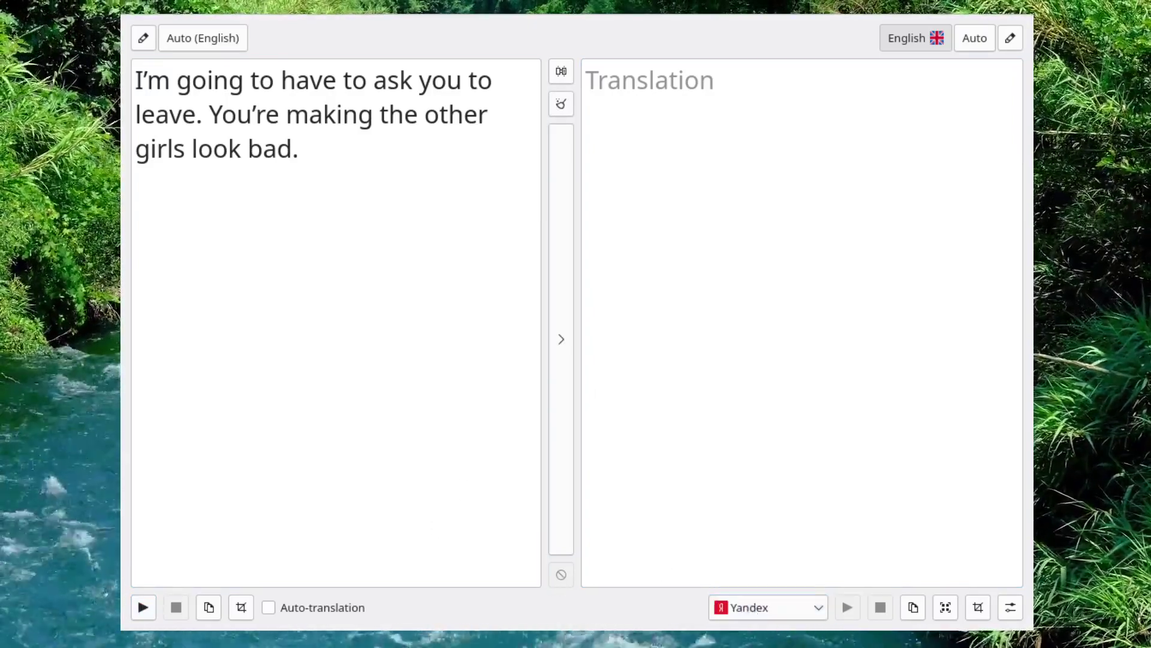
{"action": "left_click", "coordinate": [147, 606]}
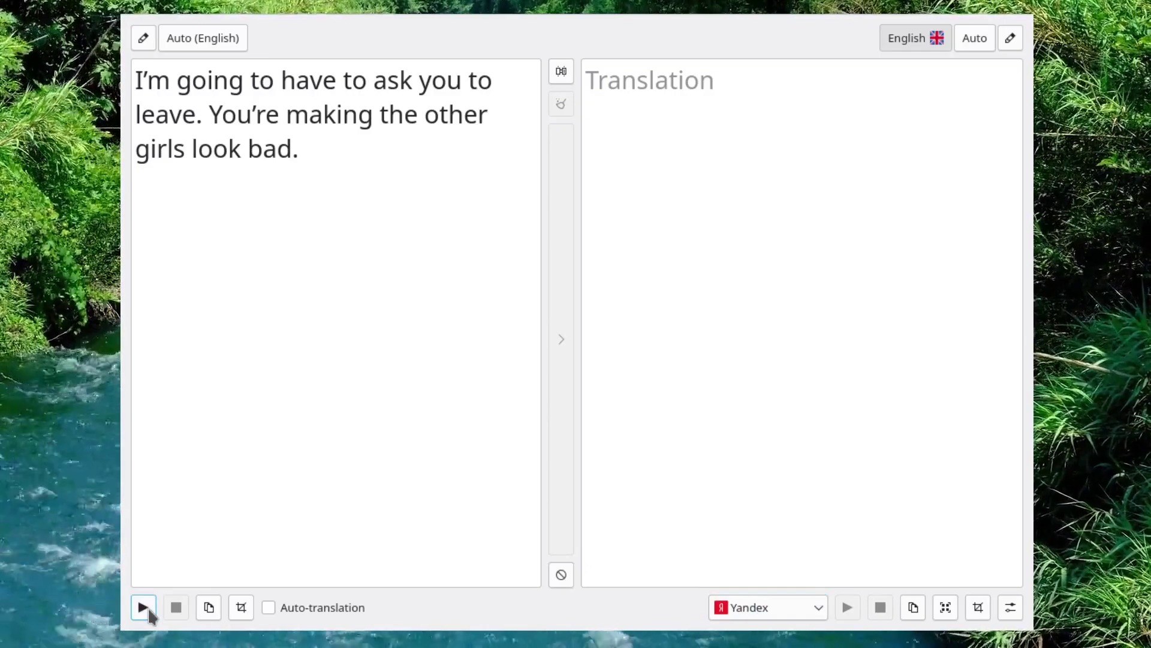
{"action": "left_click", "coordinate": [681, 320]}
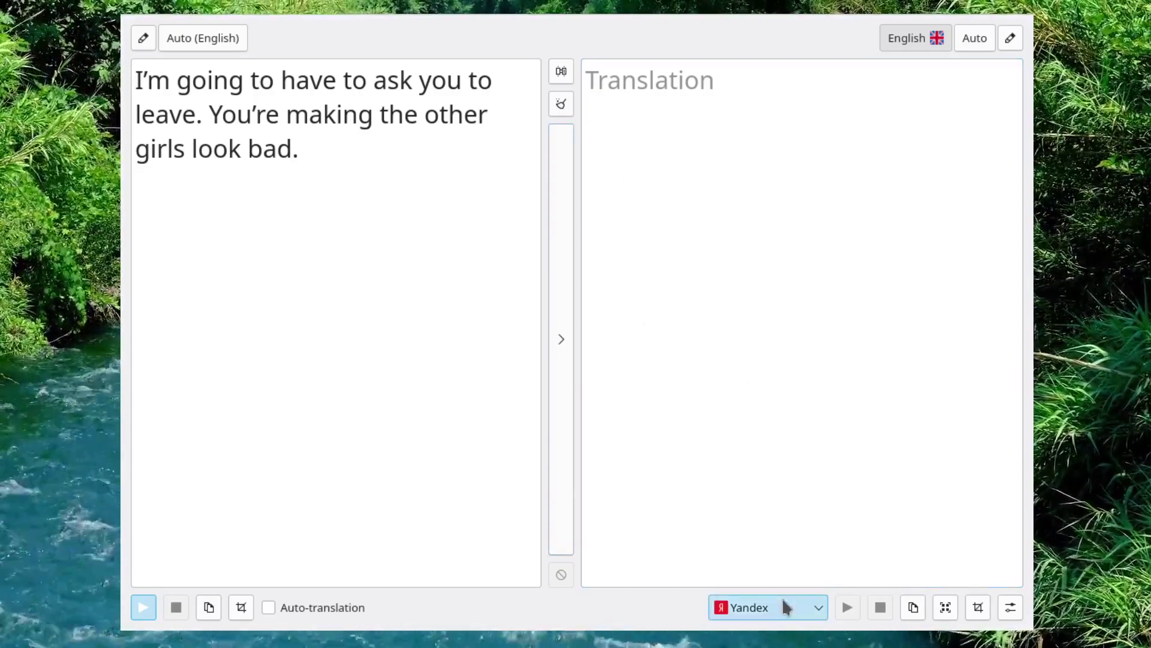
{"action": "scroll", "coordinate": [773, 614], "scroll_direction": "up", "scroll_amount": 1}
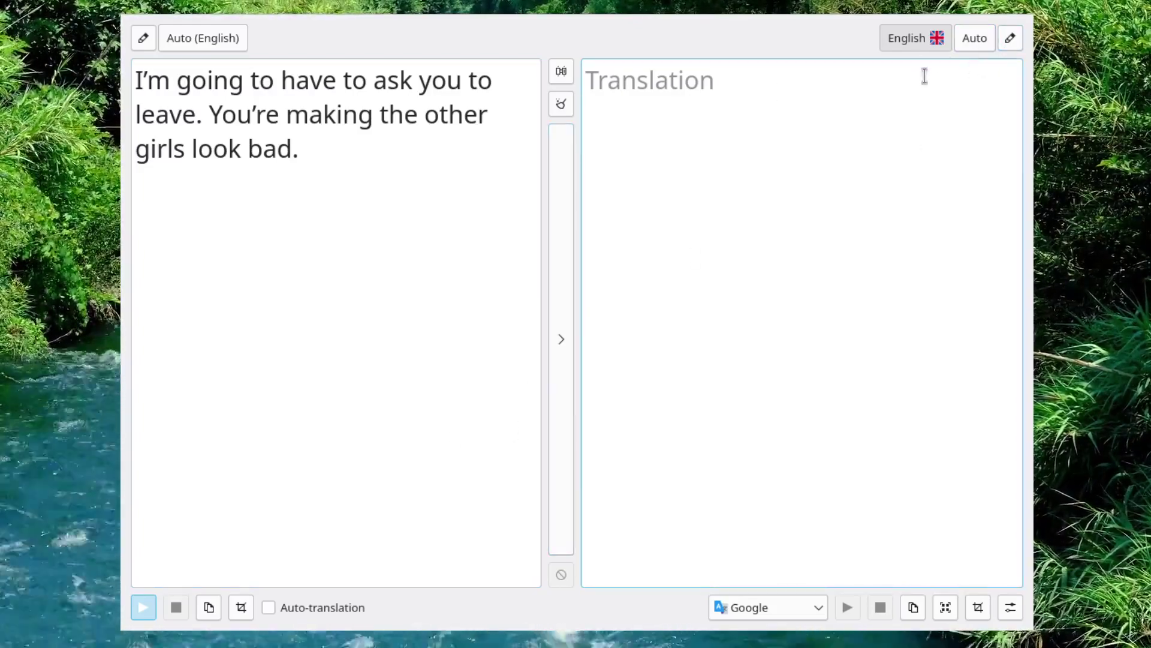
- Move Spanish from Available languages into the current languages beside English and confirm
{"action": "left_click", "coordinate": [1009, 38]}
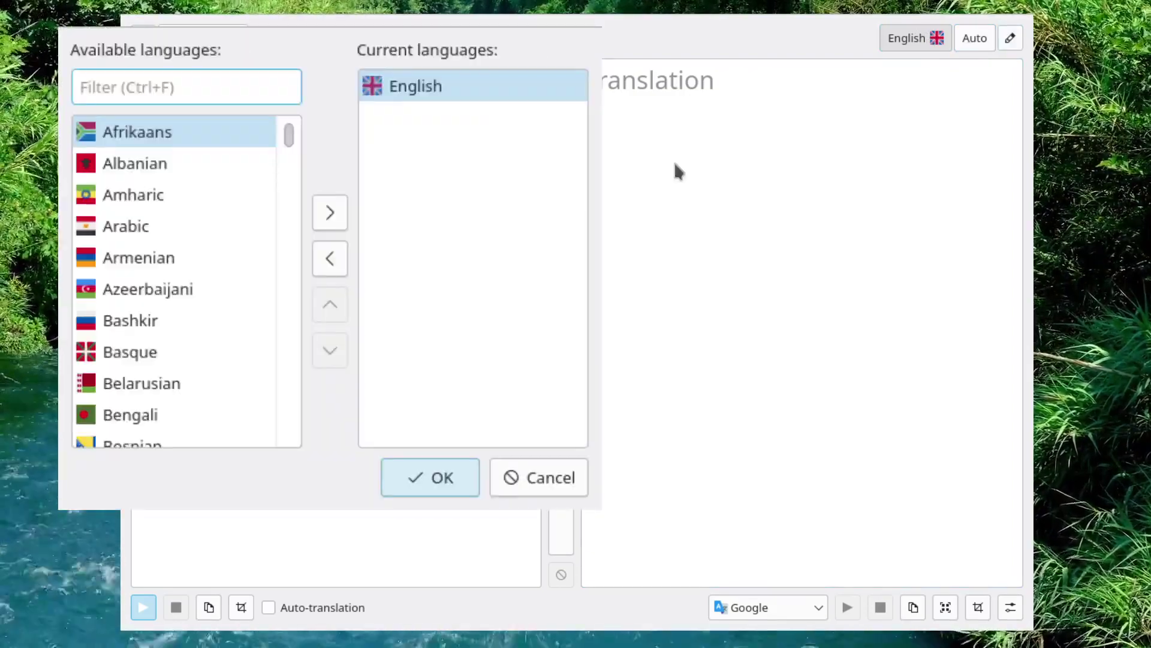
{"action": "left_click_drag", "start_coordinate": [289, 126], "coordinate": [297, 362]}
{"action": "left_click", "coordinate": [177, 320]}
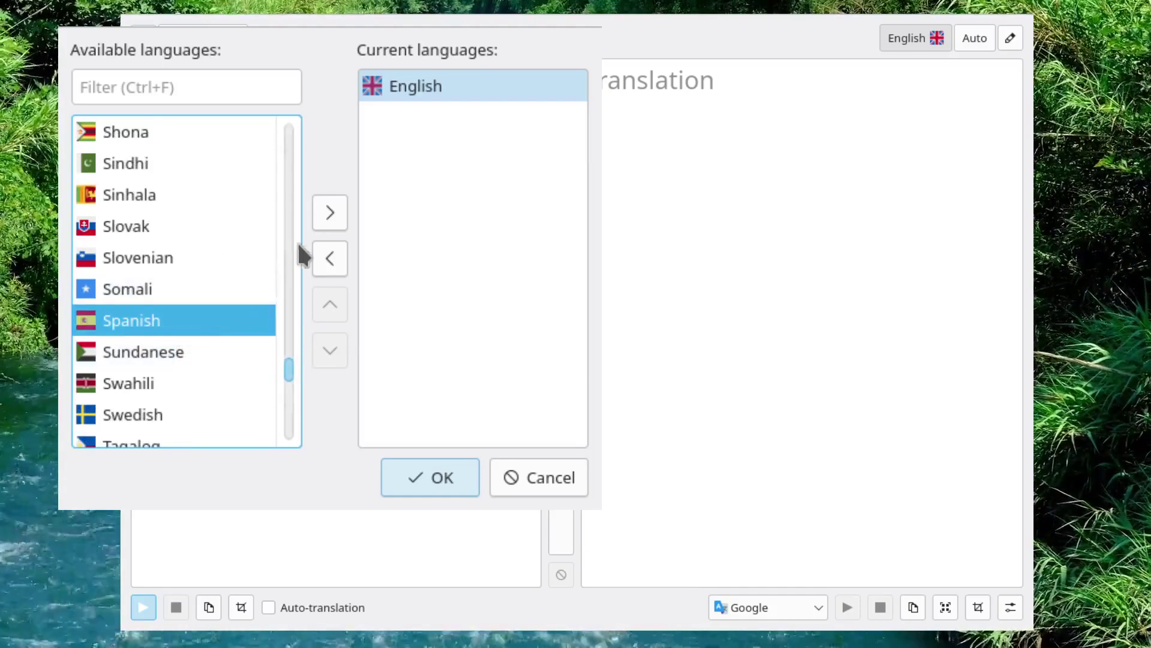
{"action": "left_click", "coordinate": [335, 210]}
{"action": "left_click", "coordinate": [411, 480]}
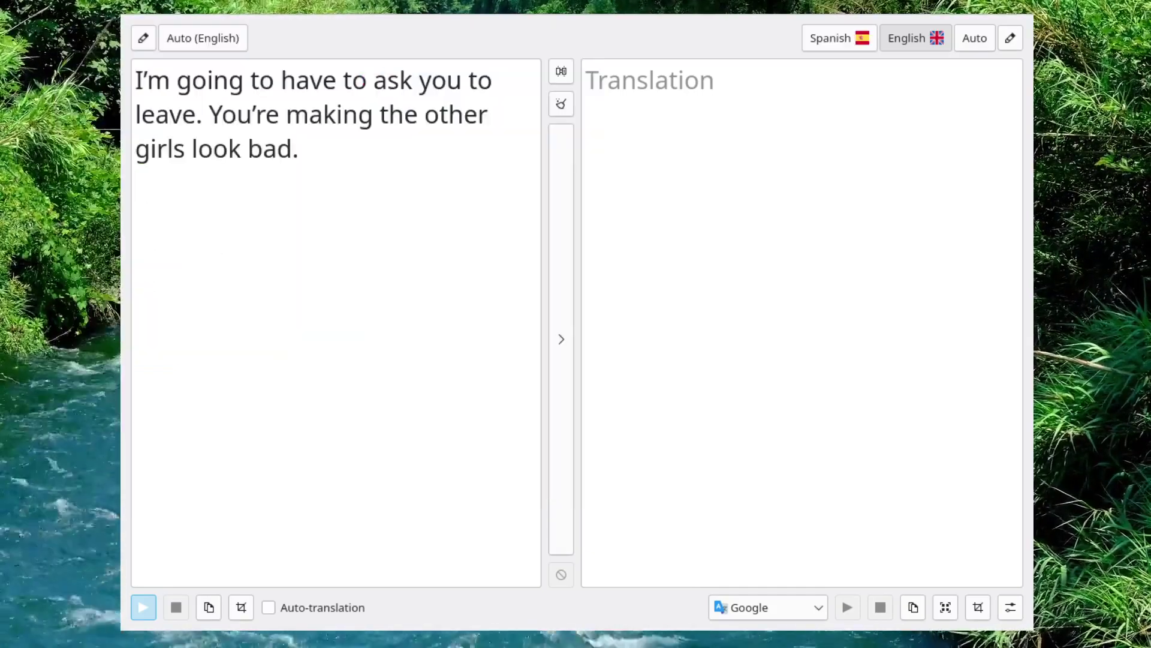
- Make Spanish the target, translate the English sentence, and play the Spanish audio
{"action": "left_click", "coordinate": [833, 41]}
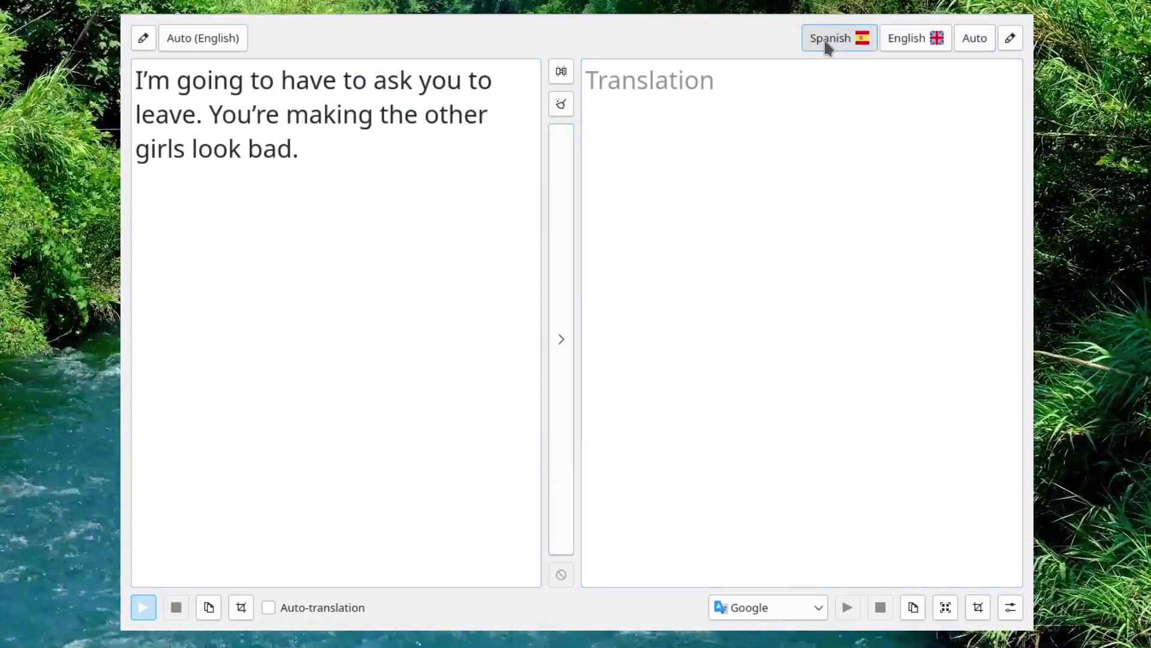
{"action": "left_click", "coordinate": [400, 357]}
{"action": "left_click", "coordinate": [561, 288]}
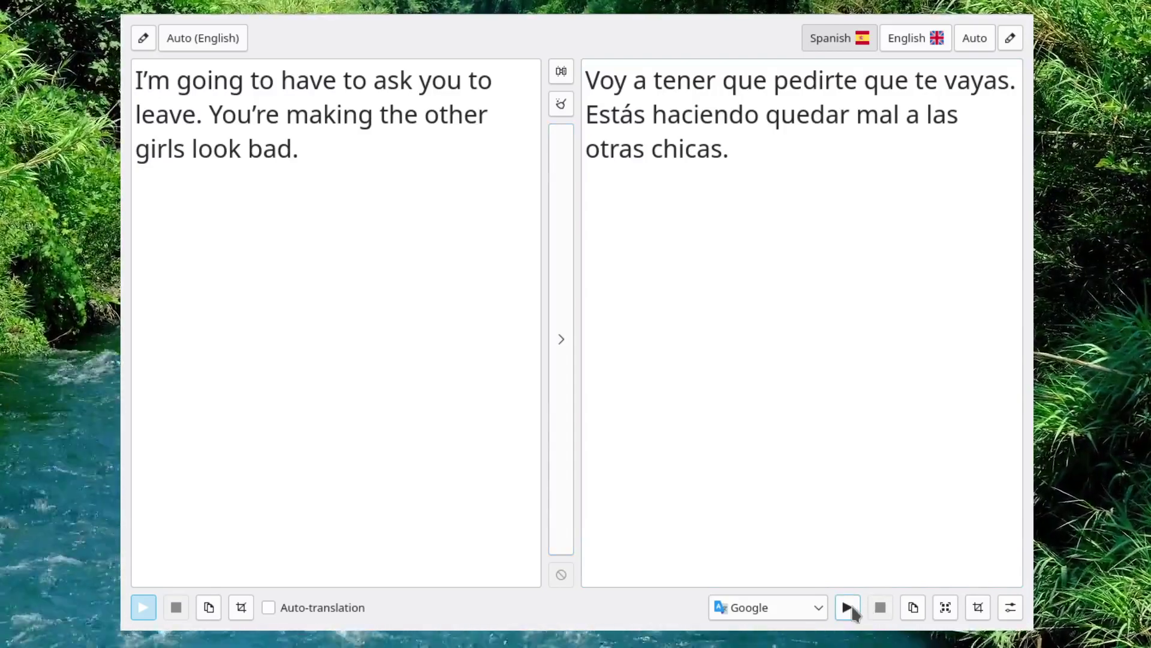
{"action": "left_click", "coordinate": [848, 608]}
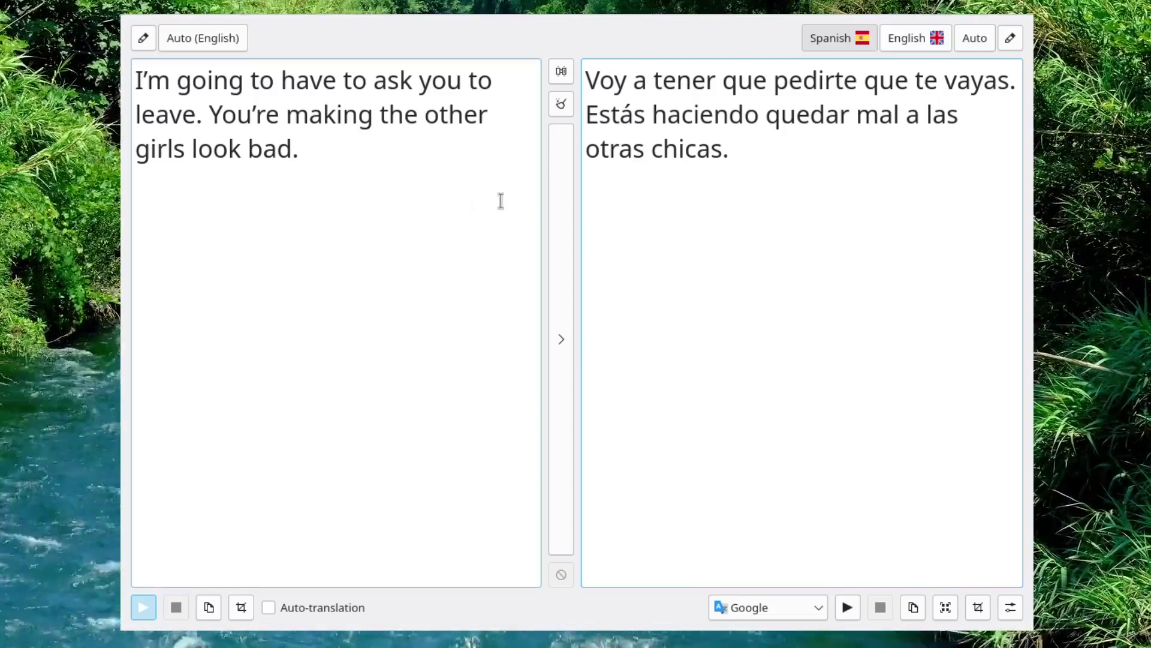
- Replace the text with the buddies-bet line, translate it to 'Mis amigos me apostaron…', then pause playback
{"action": "left_click", "coordinate": [560, 104]}
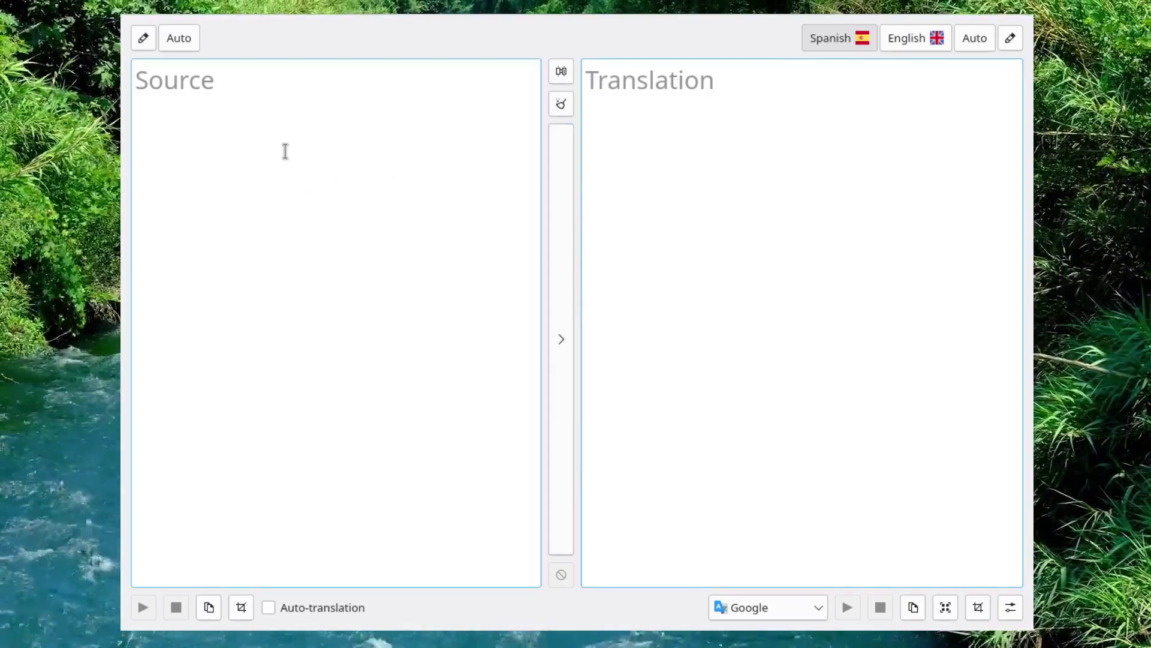
{"action": "type", "text": "My buddies bet me that I wouldn’t be able to start a conversation with the hottest person in the bar. Wanna buy some drinks with their money?"}
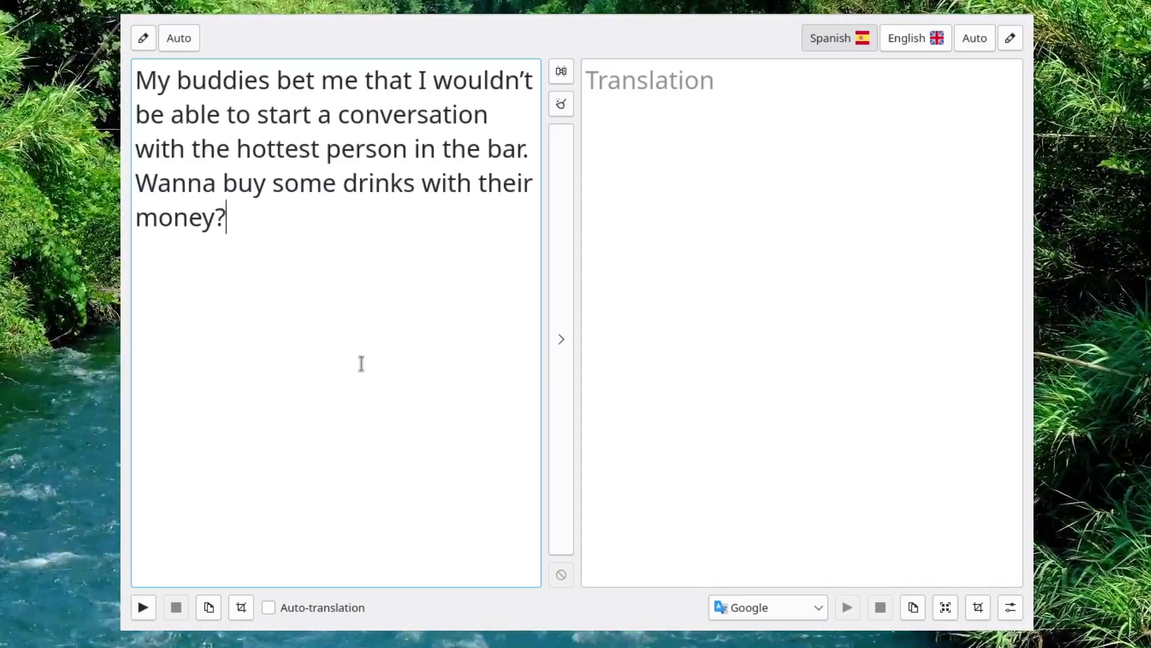
{"action": "left_click", "coordinate": [560, 342]}
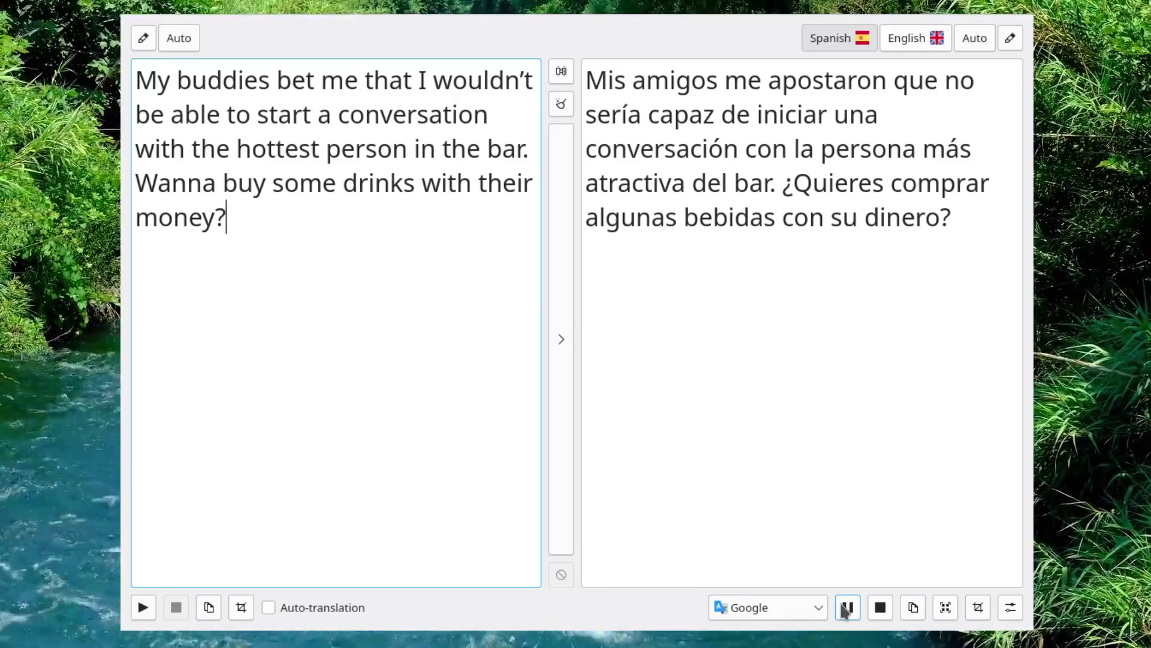
{"action": "left_click", "coordinate": [845, 607]}
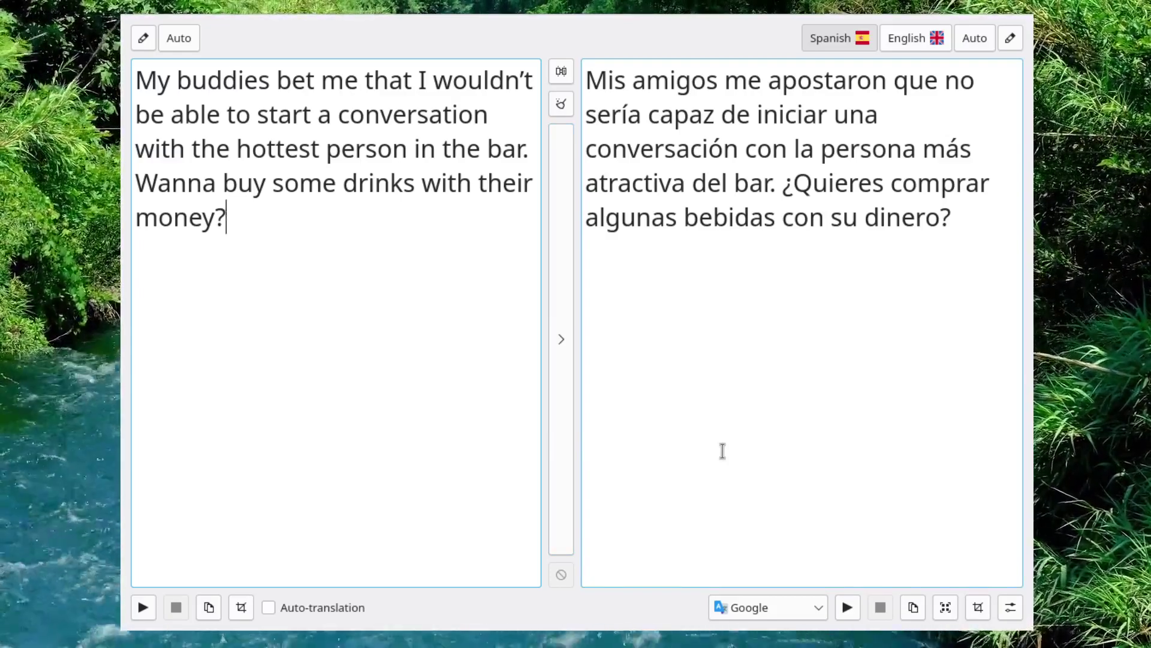
- Replace the text with 'Hi, I'm Mr Right, somebody said you were looking for me?' and translate to Spanish
{"action": "left_click", "coordinate": [556, 105]}
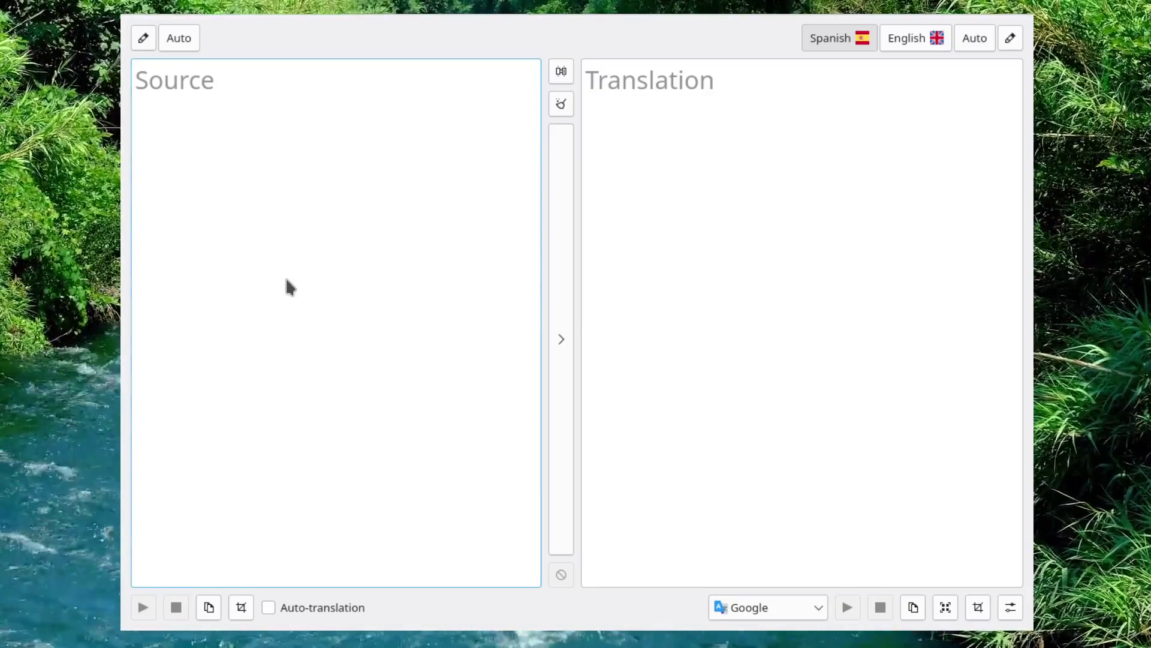
{"action": "type", "text": "Hi, I’m Mr Right, somebody said you were looking for me?"}
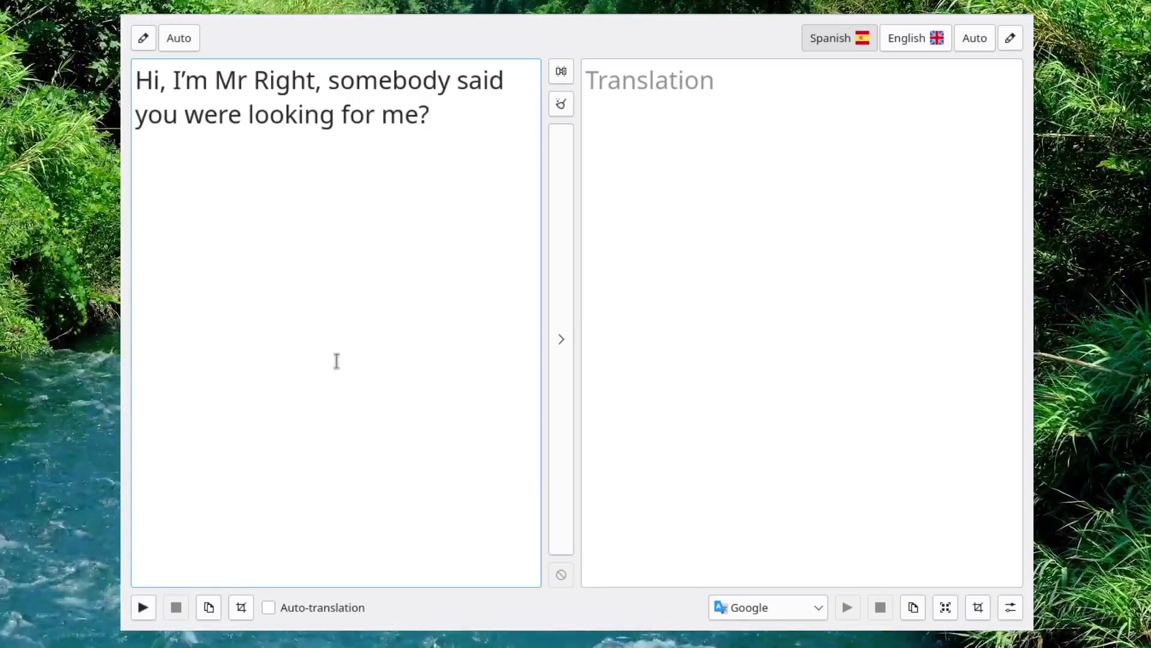
{"action": "left_click", "coordinate": [563, 305]}
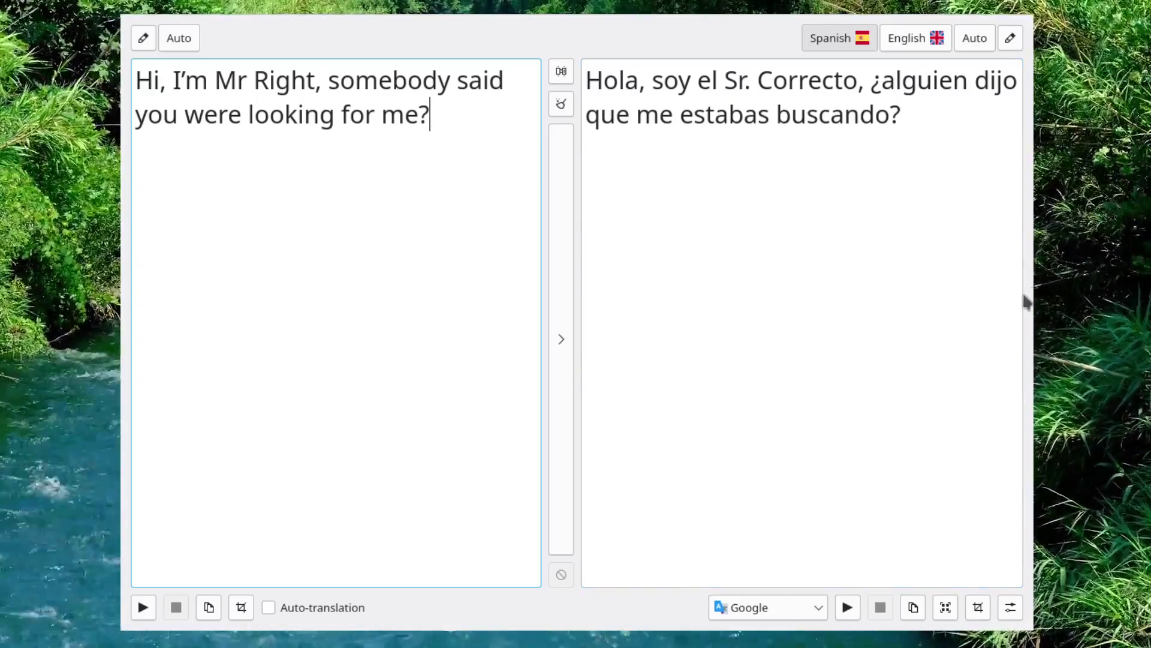
- Switch the engine to Bing and retranslate the Mr Right line, which returns a parse error
{"action": "left_click", "coordinate": [760, 607]}
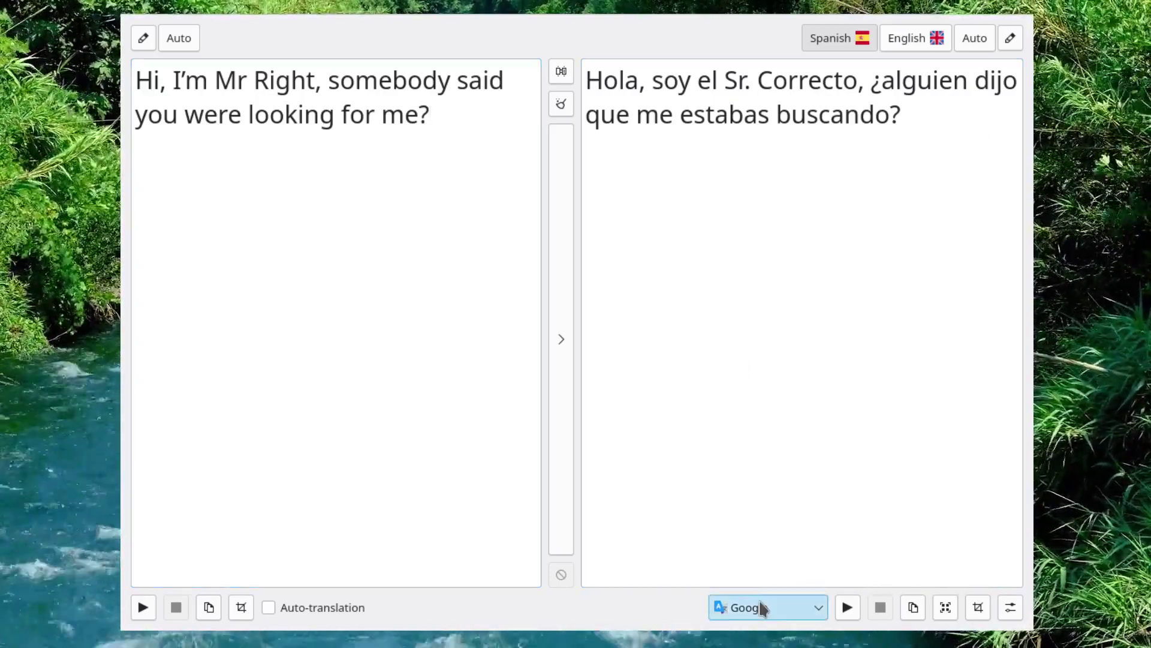
{"action": "key", "text": "Down"}
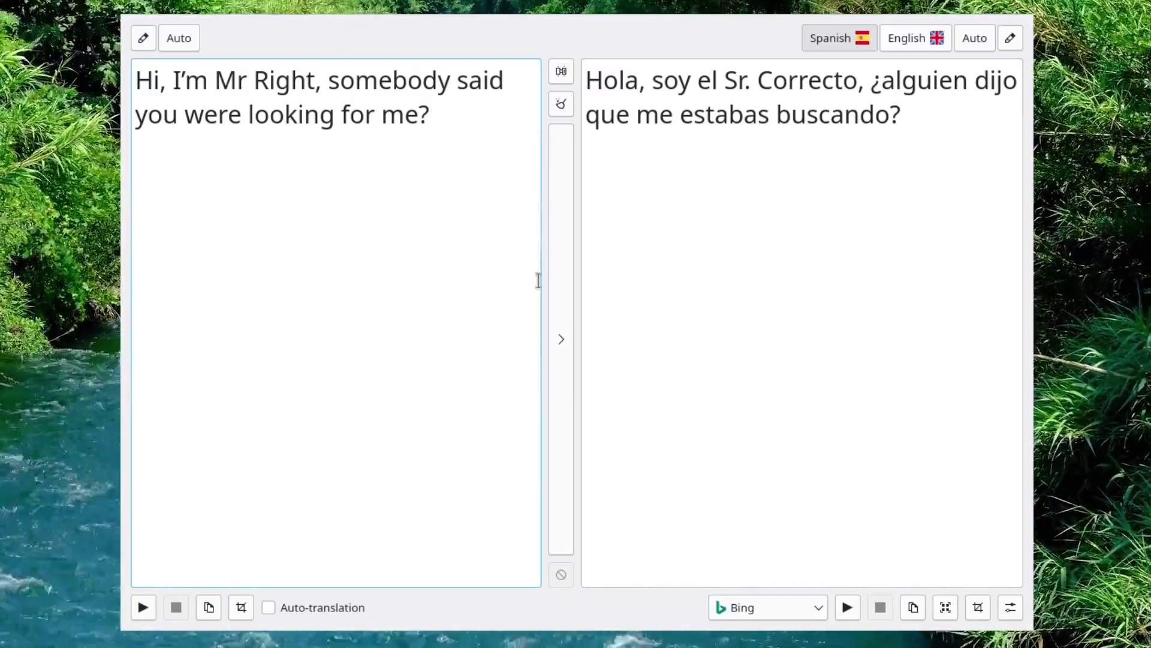
{"action": "left_click", "coordinate": [558, 258]}
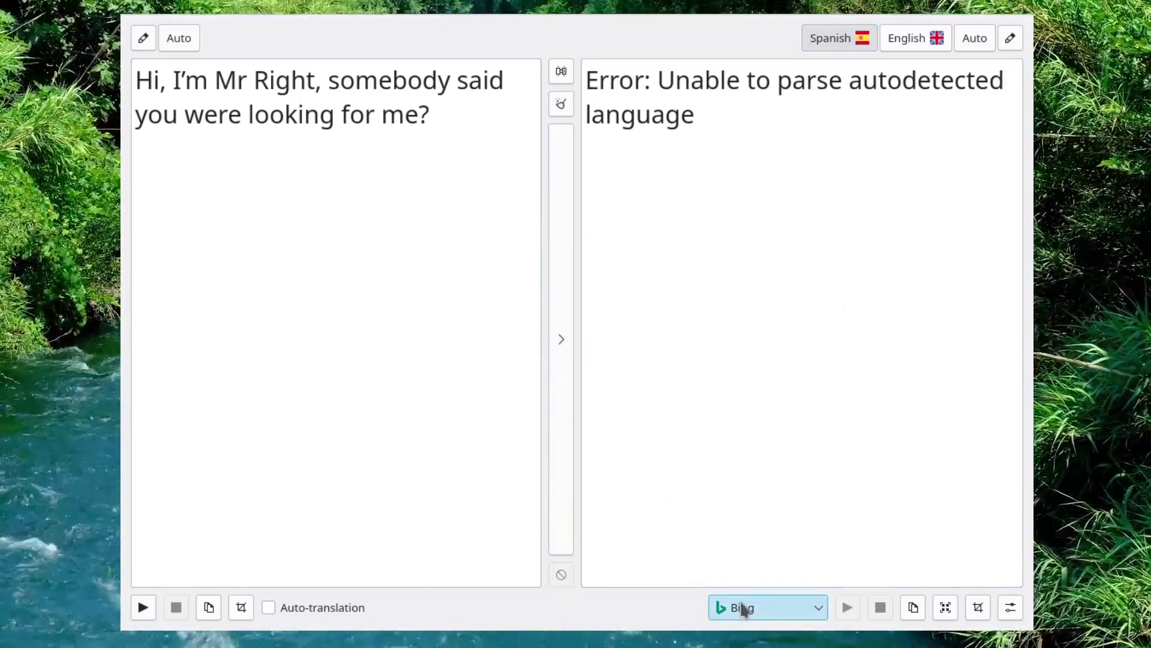
- Switch to Yandex and retranslate, getting 'Hola, soy el Sr. Correcto, alguien dijo que me estabas buscando?'
{"action": "scroll", "coordinate": [744, 608], "scroll_direction": "up", "scroll_amount": 1}
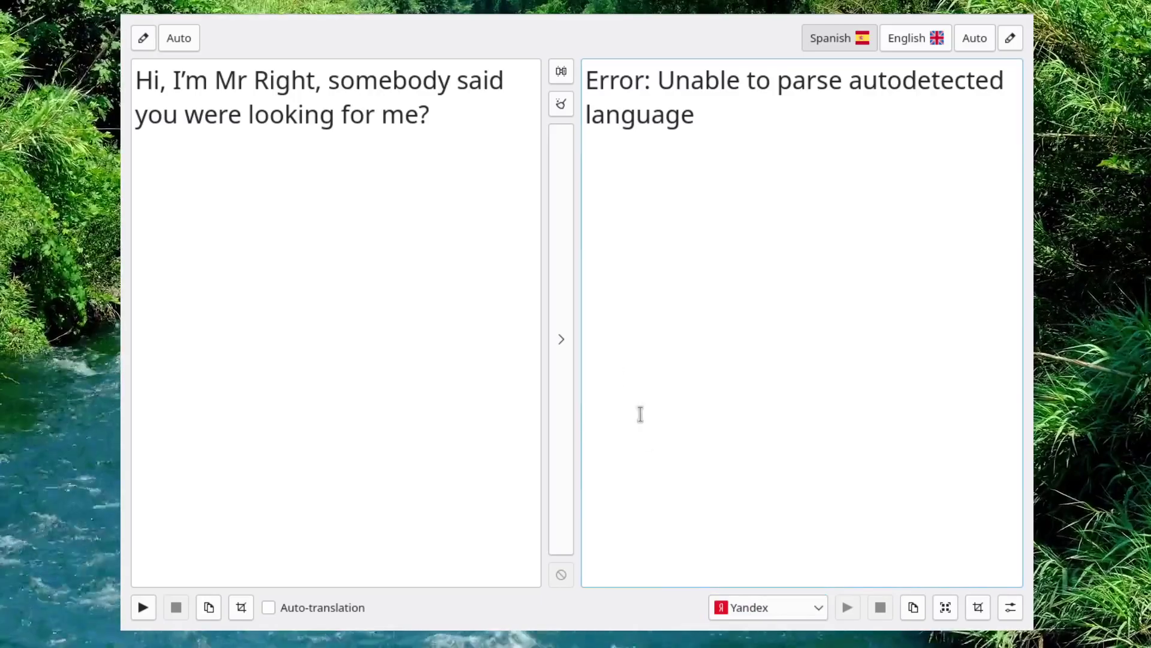
{"action": "left_click", "coordinate": [557, 268]}
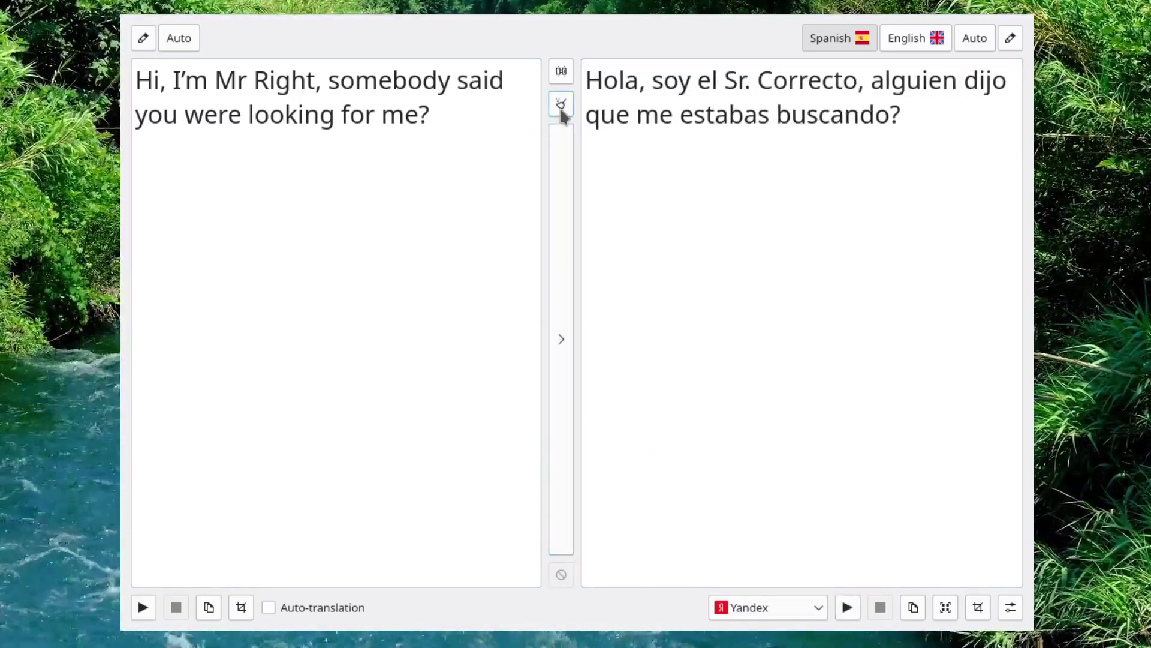
{"action": "left_click", "coordinate": [562, 104]}
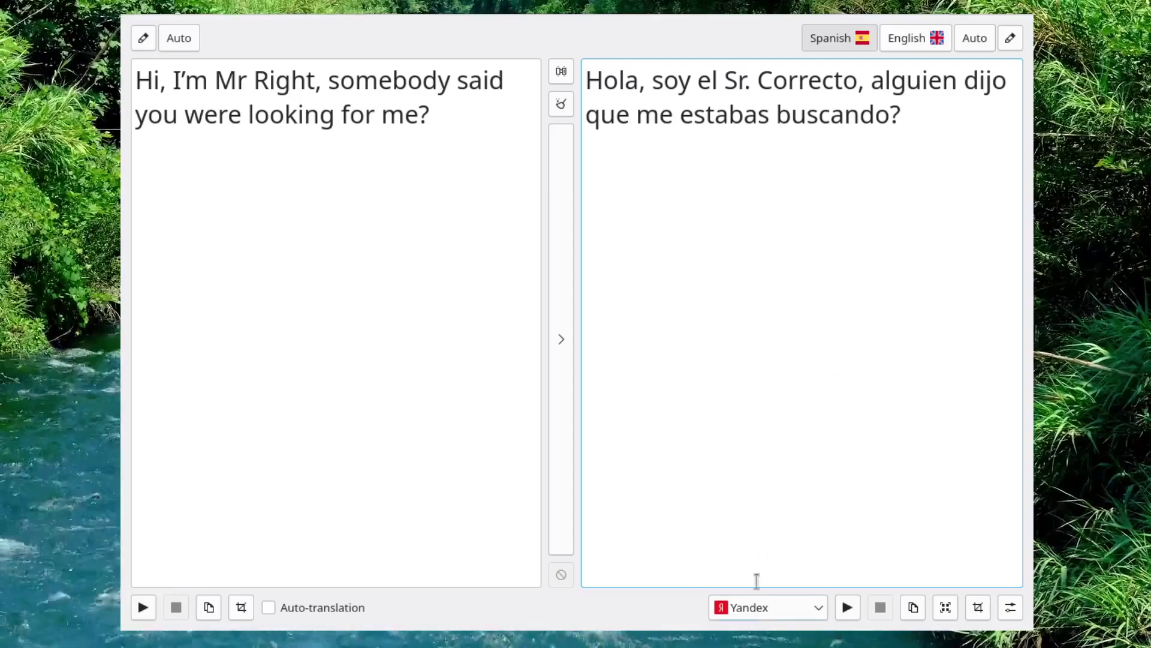
- Change the translation engine from Yandex to Google and refocus the English source text
{"action": "scroll", "coordinate": [763, 610], "scroll_direction": "up", "scroll_amount": 1}
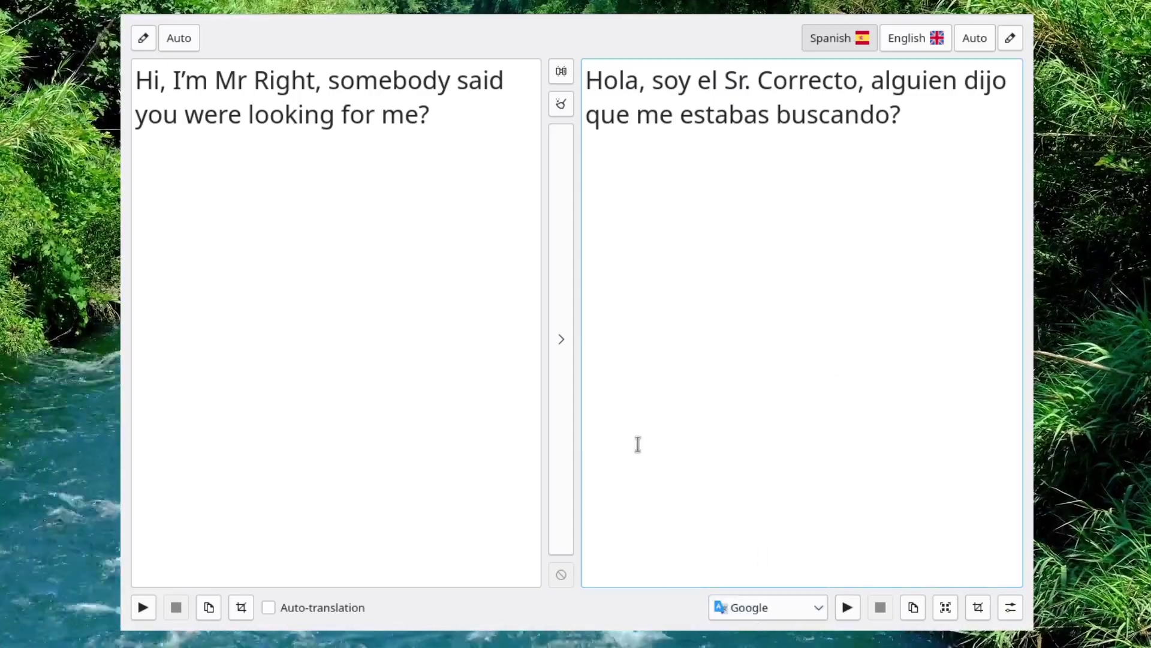
{"action": "left_click", "coordinate": [458, 388]}
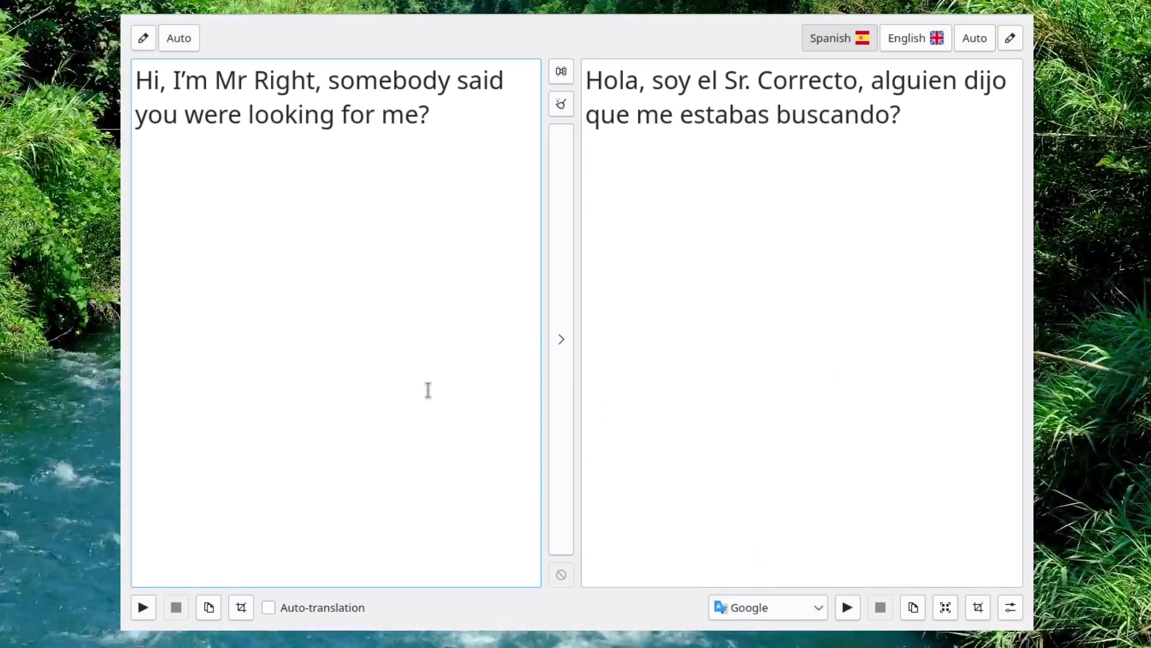